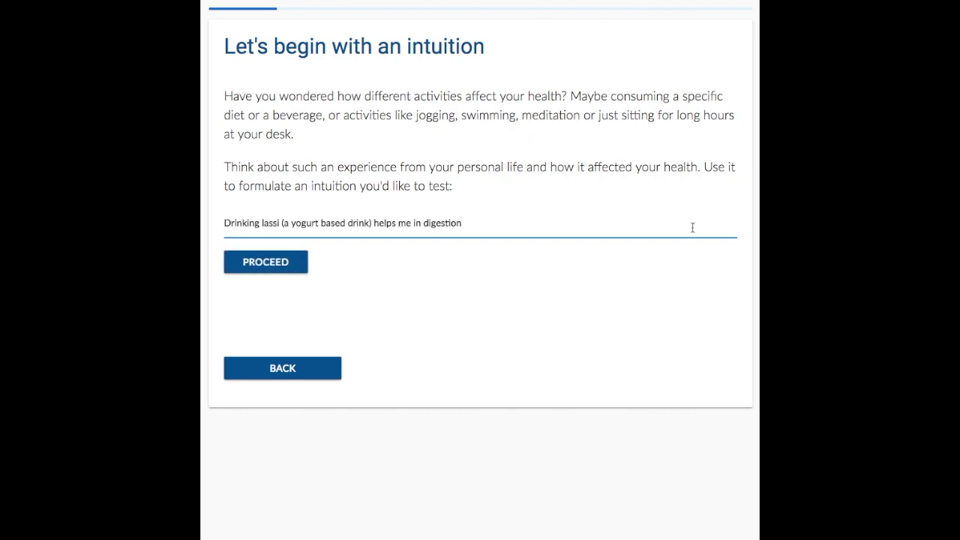
Proceed from the intuition and state the hypothesis with cause "Drinking lassi", relation "decreases" and effect "bloatedness", and continue
{"action": "left_click", "coordinate": [290, 264]}
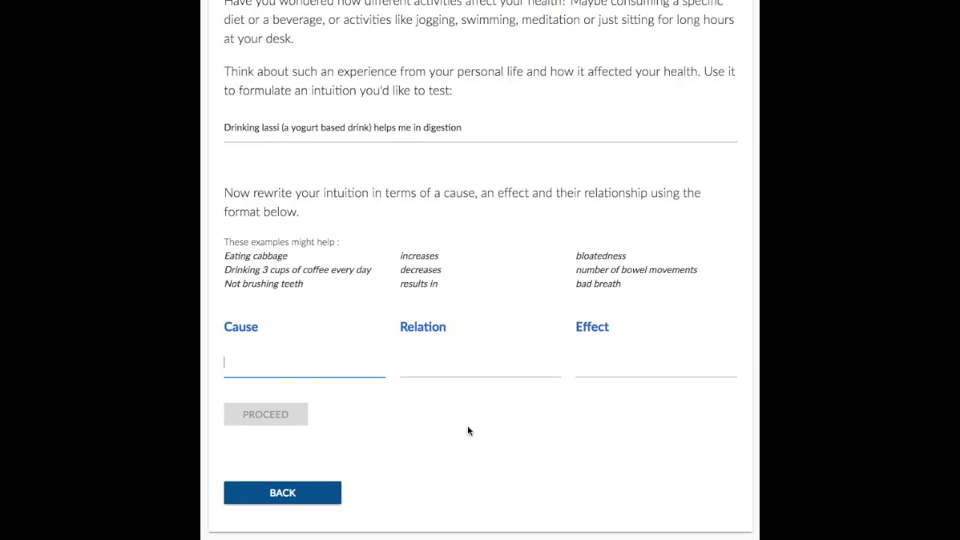
{"action": "type", "text": "Drinking lassi"}
{"action": "left_click", "coordinate": [600, 363]}
{"action": "type", "text": "bloatedness"}
{"action": "key", "text": "shift+Tab"}
{"action": "type", "text": "decreases"}
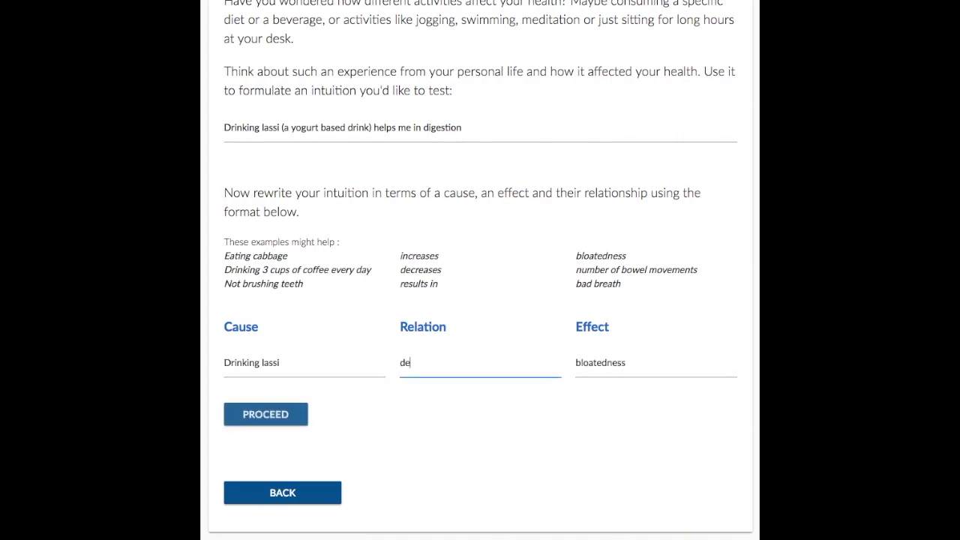
{"action": "left_click", "coordinate": [257, 423]}
{"action": "left_click", "coordinate": [639, 493]}
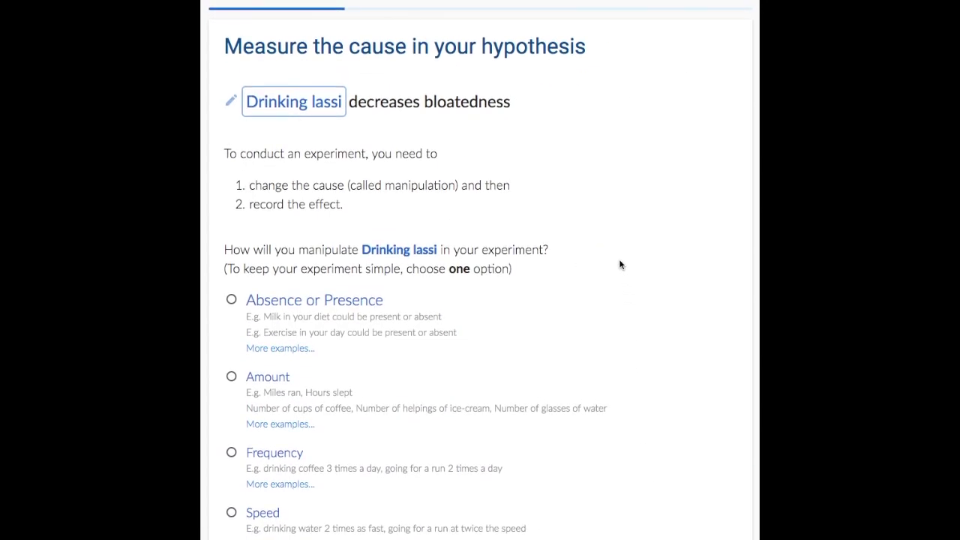
Choose Absence or Presence as the way to manipulate Drinking lassi and continue to measuring the effect
{"action": "scroll", "coordinate": [365, 179], "scroll_direction": "down", "scroll_amount": 2}
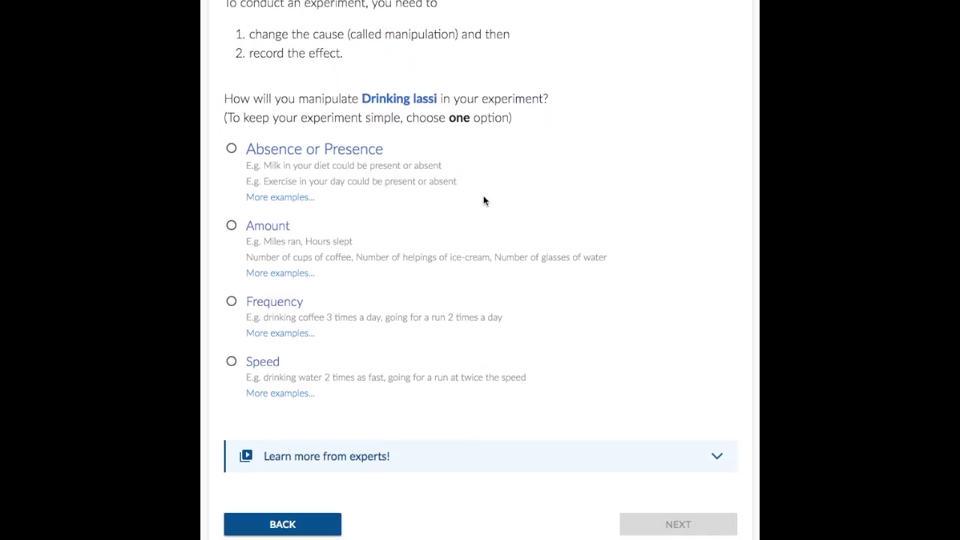
{"action": "left_click", "coordinate": [336, 156]}
{"action": "scroll", "coordinate": [465, 257], "scroll_direction": "down", "scroll_amount": 1}
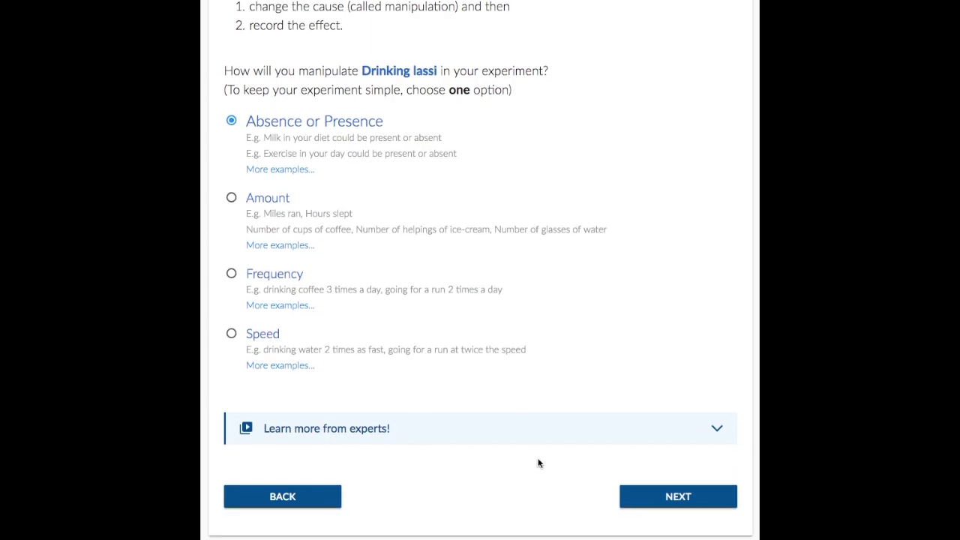
{"action": "left_click", "coordinate": [674, 495]}
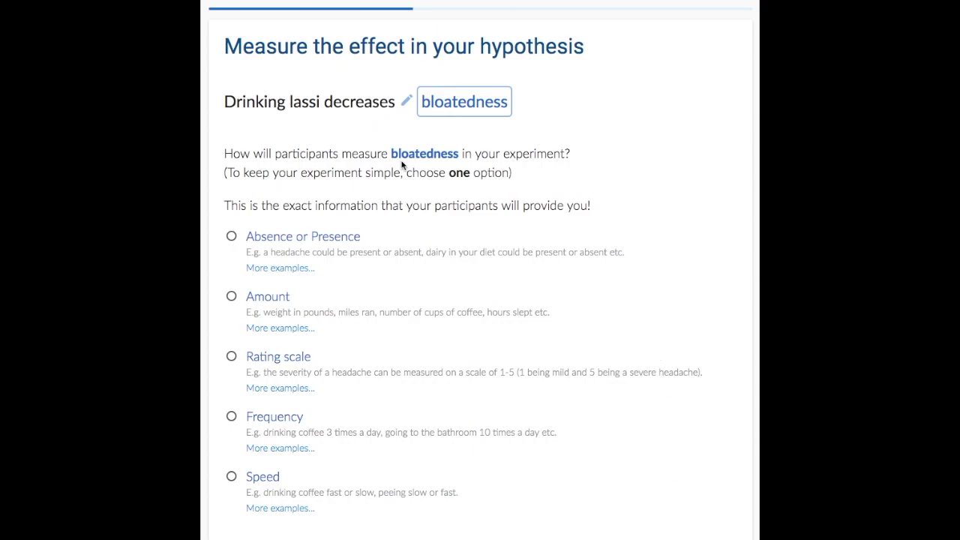
Measure bloatedness on a rating scale where 1 means "no bloatedness" and 5 means "high bloatedness", and continue
{"action": "left_click", "coordinate": [278, 359]}
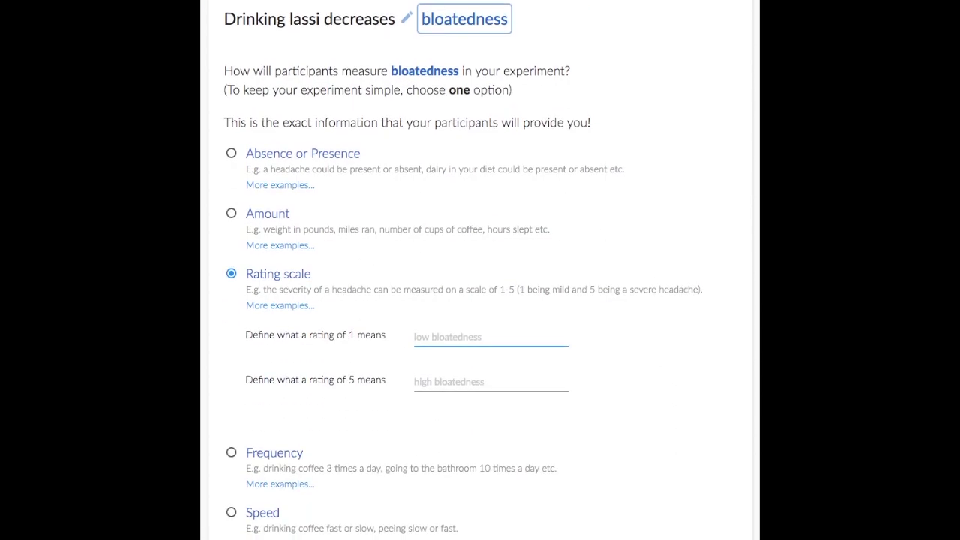
{"action": "type", "text": "no bloatedness"}
{"action": "key", "text": "Tab"}
{"action": "type", "text": "high bloatedne"}
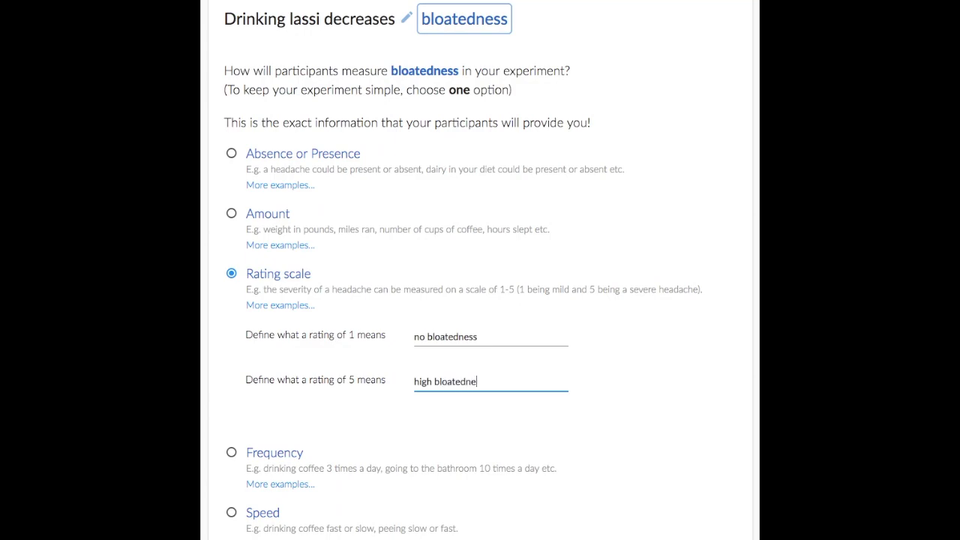
{"action": "type", "text": "ss"}
{"action": "scroll", "coordinate": [673, 479], "scroll_direction": "down", "scroll_amount": 3}
{"action": "left_click", "coordinate": [675, 492]}
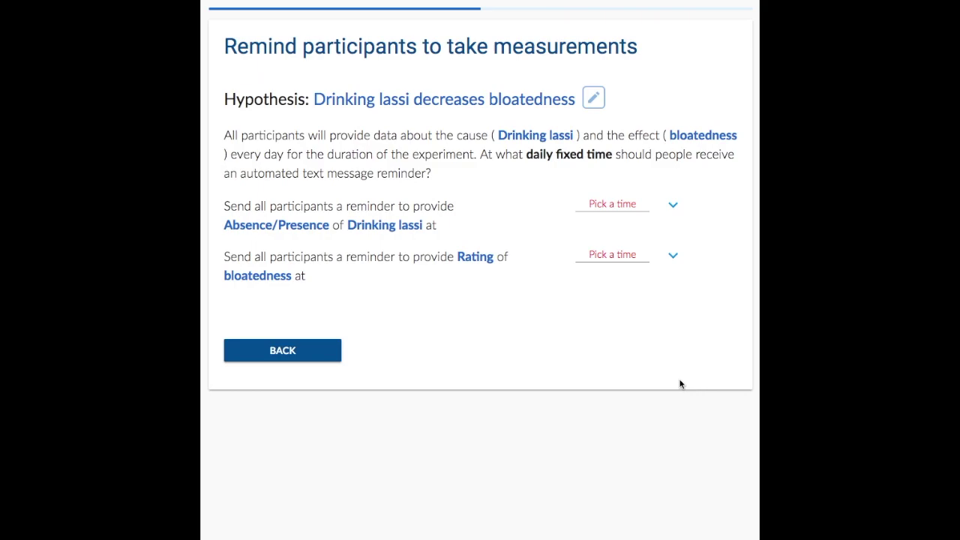
Set the Drinking lassi reminder to 8:00 pm and replace its question with "Did you drink lassi today? Reply Yes or No"
{"action": "left_click", "coordinate": [624, 208]}
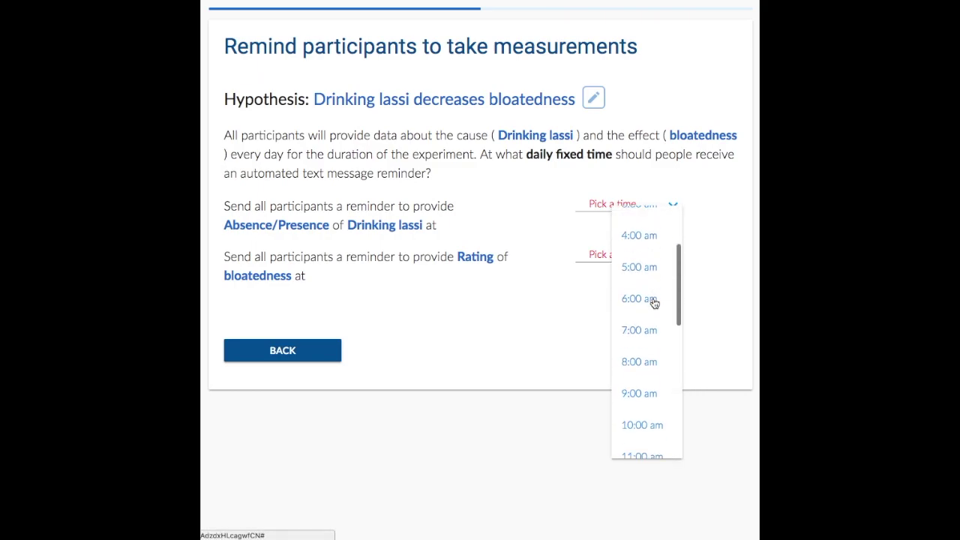
{"action": "scroll", "coordinate": [651, 405], "scroll_direction": "down", "scroll_amount": 4}
{"action": "scroll", "coordinate": [651, 427], "scroll_direction": "down", "scroll_amount": 3}
{"action": "left_click", "coordinate": [643, 369]}
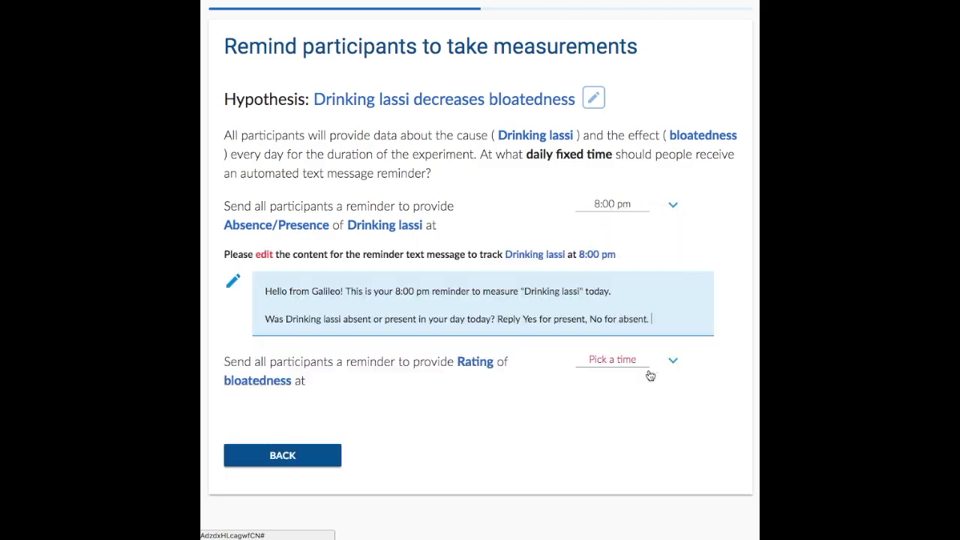
{"action": "triple_click", "coordinate": [665, 319]}
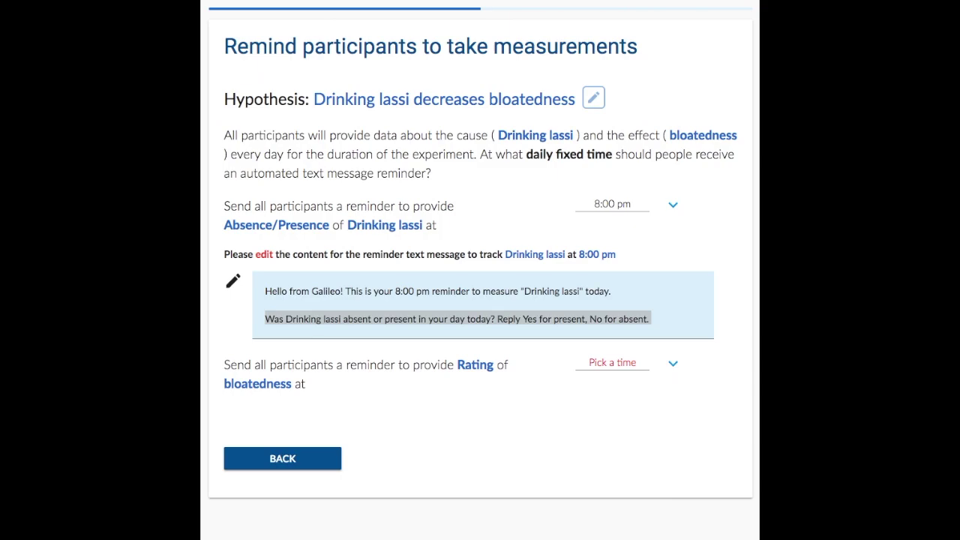
{"action": "key", "text": "alt+Tab"}
{"action": "type", "text": "Did you drink lassi today? Reply Yes or No"}
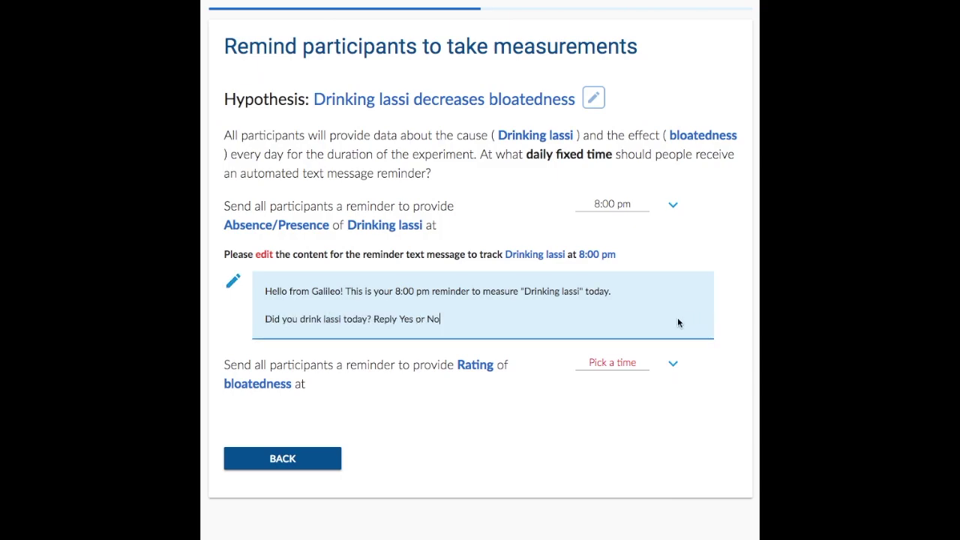
Set the bloatedness rating reminder to 9:00 am and mark the chosen times as appropriate and convenient
{"action": "left_click", "coordinate": [634, 375]}
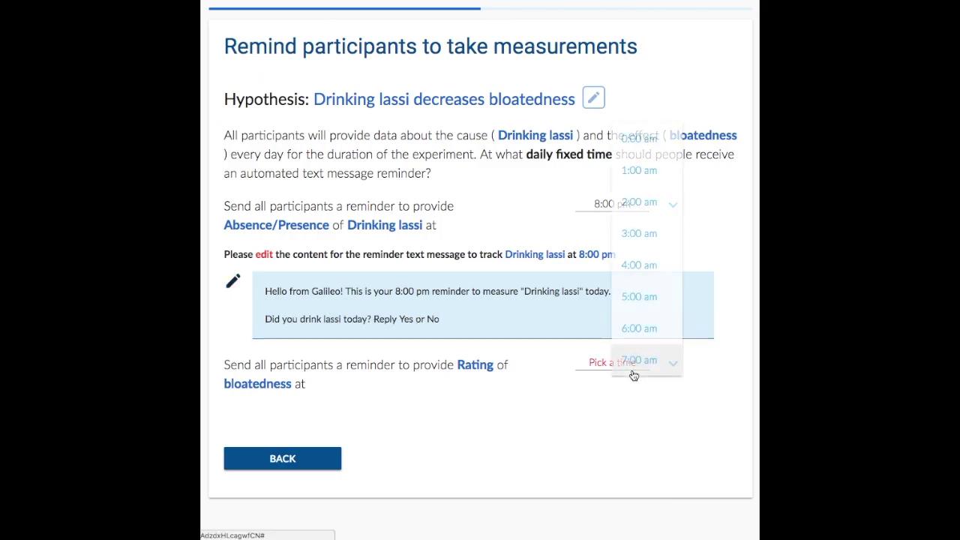
{"action": "left_click", "coordinate": [655, 329]}
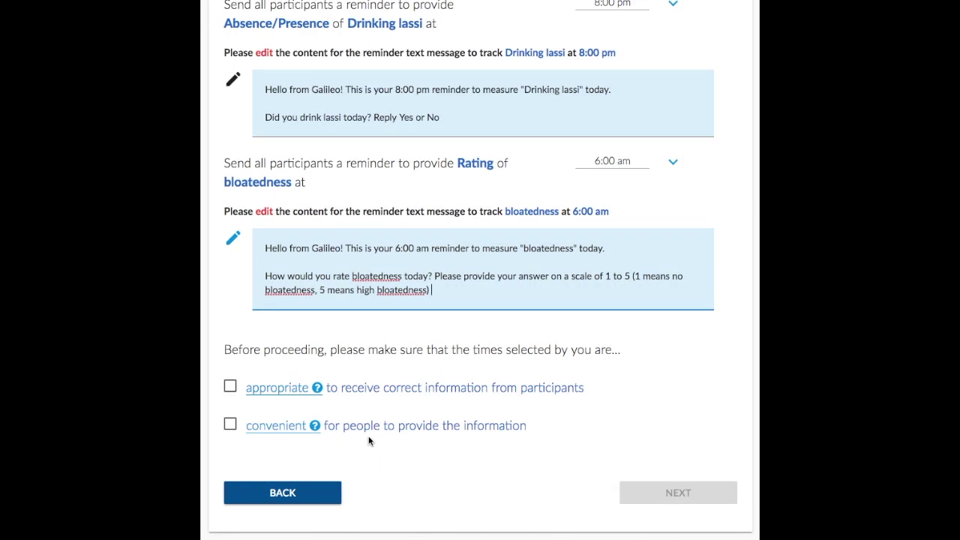
{"action": "left_click", "coordinate": [624, 162]}
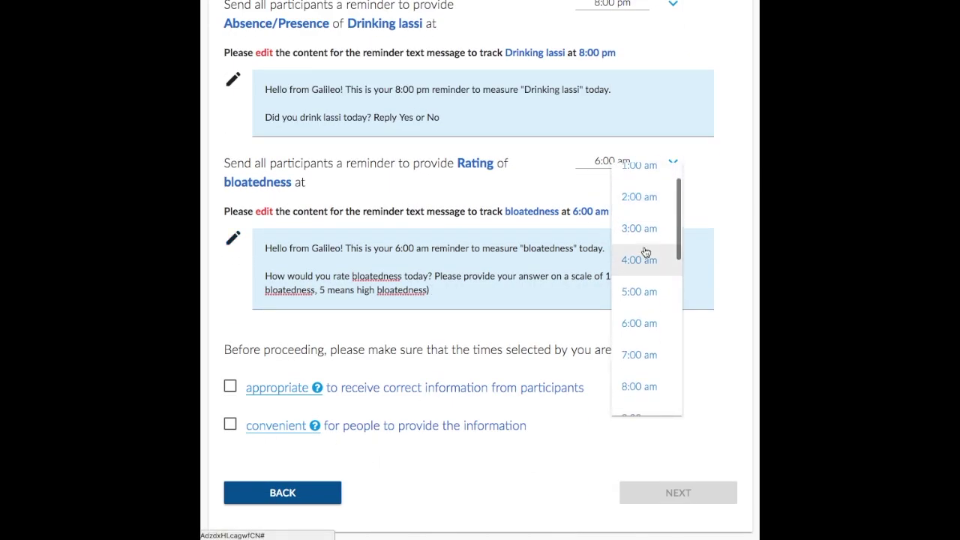
{"action": "left_click", "coordinate": [652, 351]}
{"action": "left_click", "coordinate": [543, 391]}
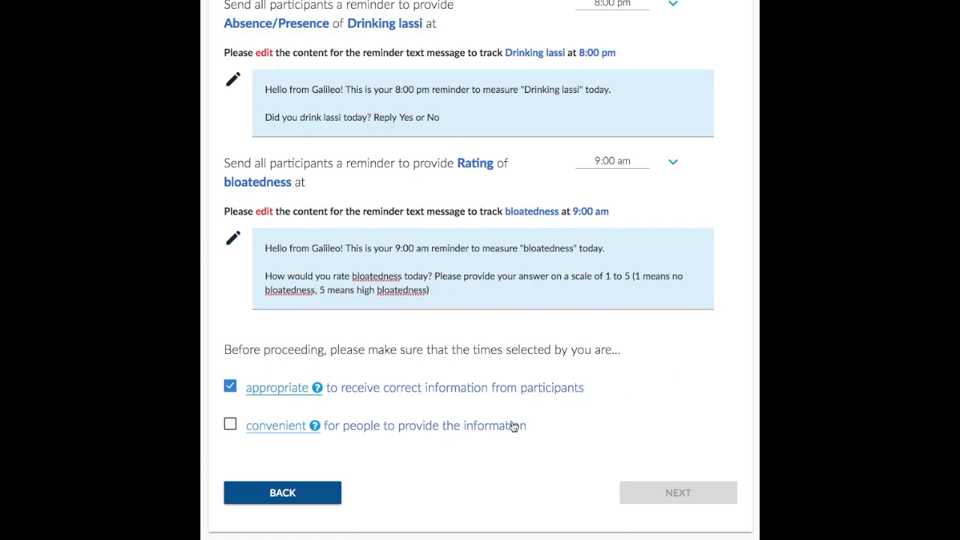
{"action": "left_click", "coordinate": [514, 424]}
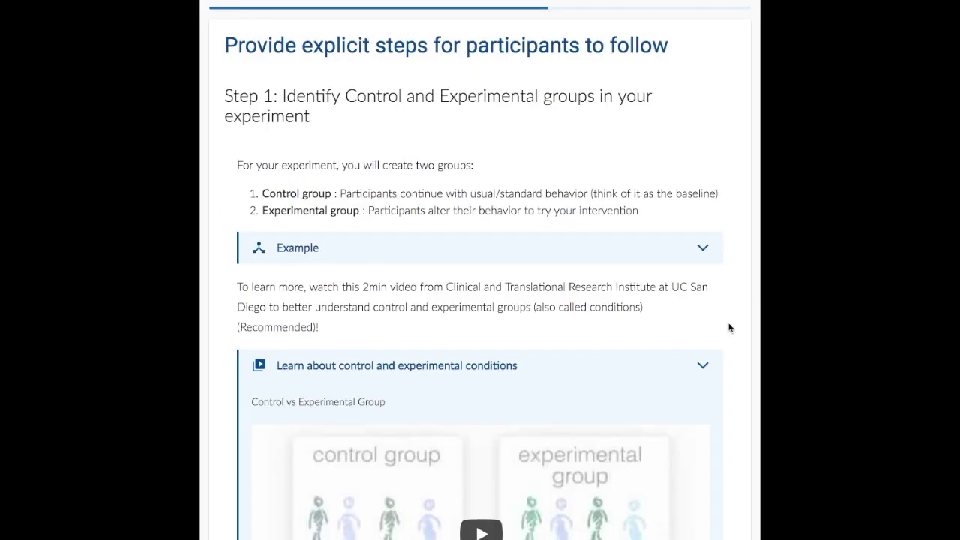
Define the control group as "Participants don't drink lassi" and the experimental group as "Participants drink lassi", and proceed
{"action": "scroll", "coordinate": [728, 328], "scroll_direction": "down", "scroll_amount": 6}
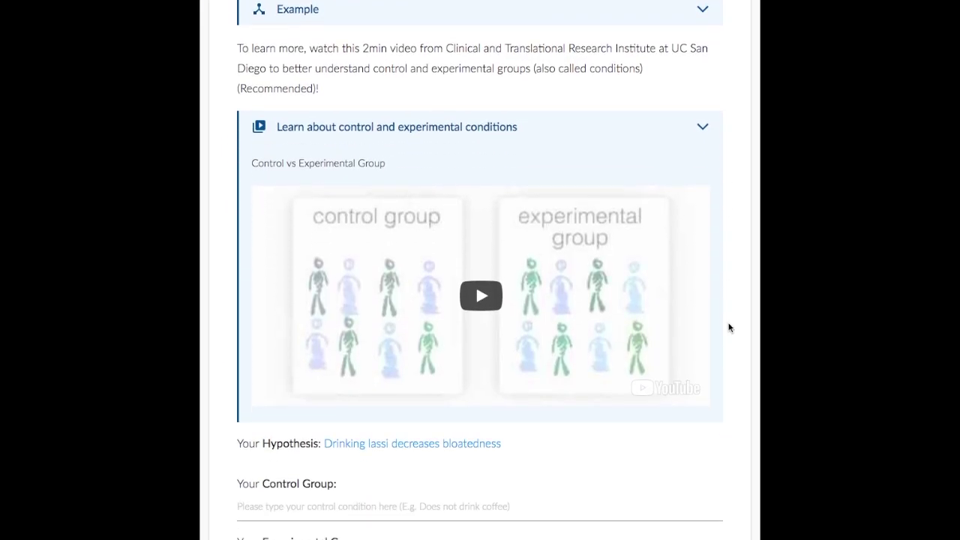
{"action": "left_click", "coordinate": [579, 279]}
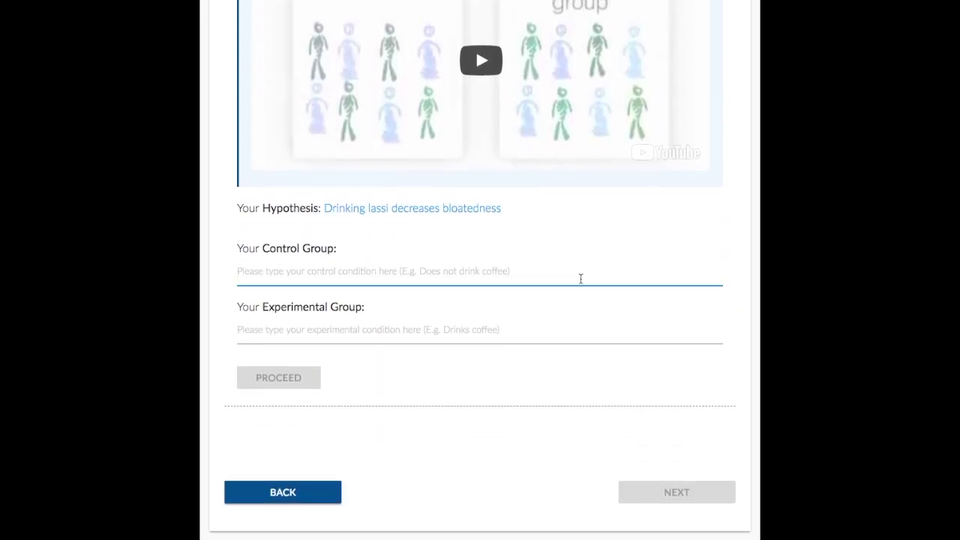
{"action": "type", "text": "Participants don't drink lassi"}
{"action": "key", "text": "ctrl+a"}
{"action": "key", "text": "ctrl+c"}
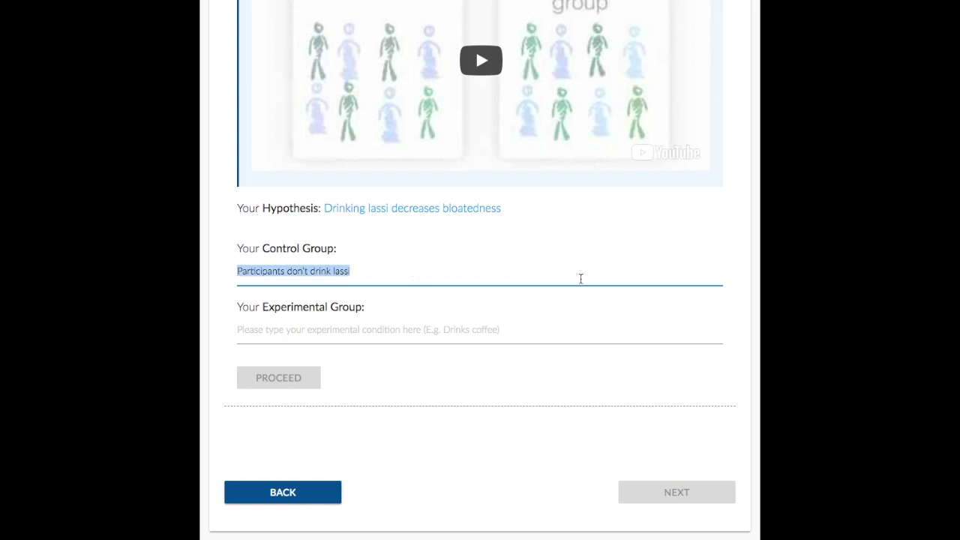
{"action": "left_click", "coordinate": [333, 329]}
{"action": "key", "text": "ctrl+v"}
{"action": "key", "text": "ctrl+shift+Right"}
{"action": "key", "text": "BackSpace"}
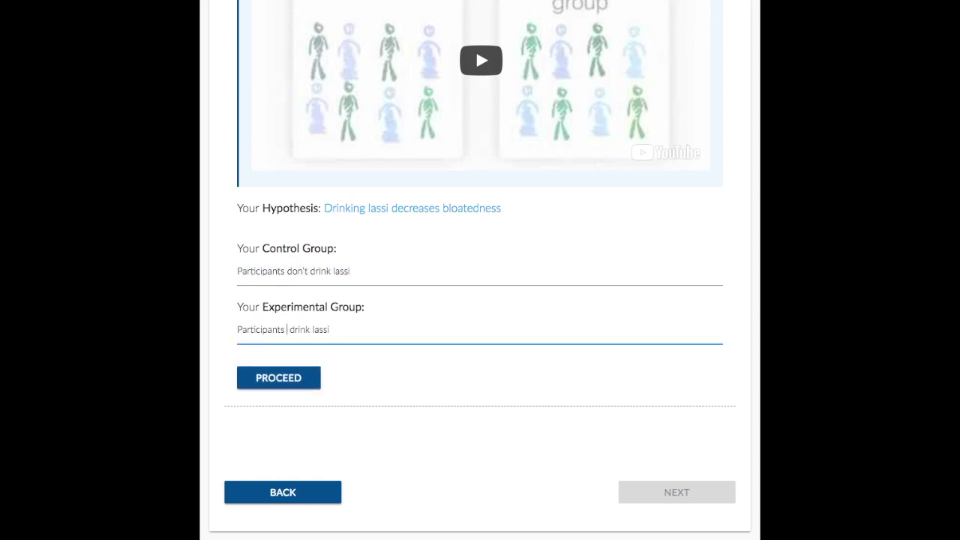
{"action": "key", "text": "BackSpace"}
{"action": "left_click", "coordinate": [308, 379]}
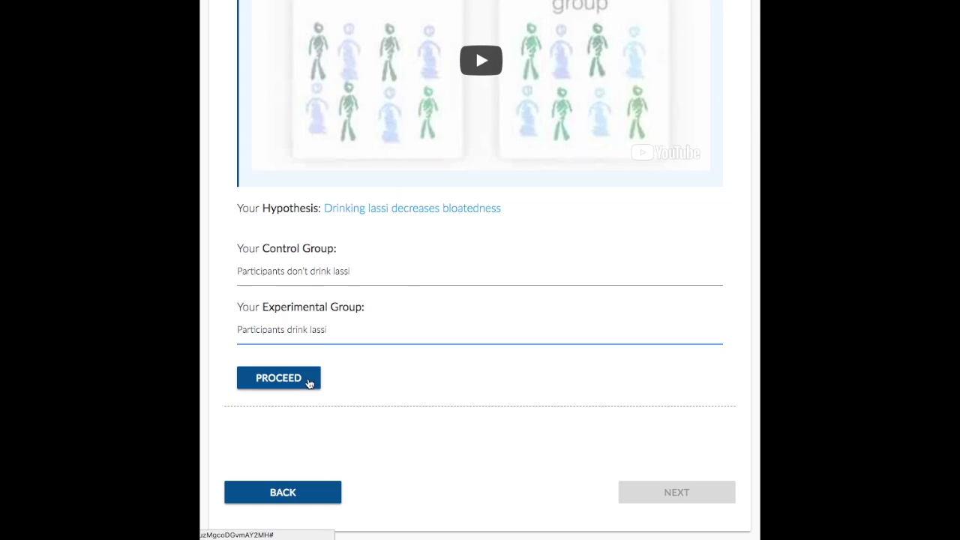
Add control group steps "Do not consume any lassi or yogurt based drink during the day" and "Continue performing your daily activities as usual"
{"action": "scroll", "coordinate": [655, 376], "scroll_direction": "down", "scroll_amount": 2}
{"action": "left_click", "coordinate": [480, 229]}
{"action": "type", "text": "Do not consume any lassi or yogurt based drink during the day"}
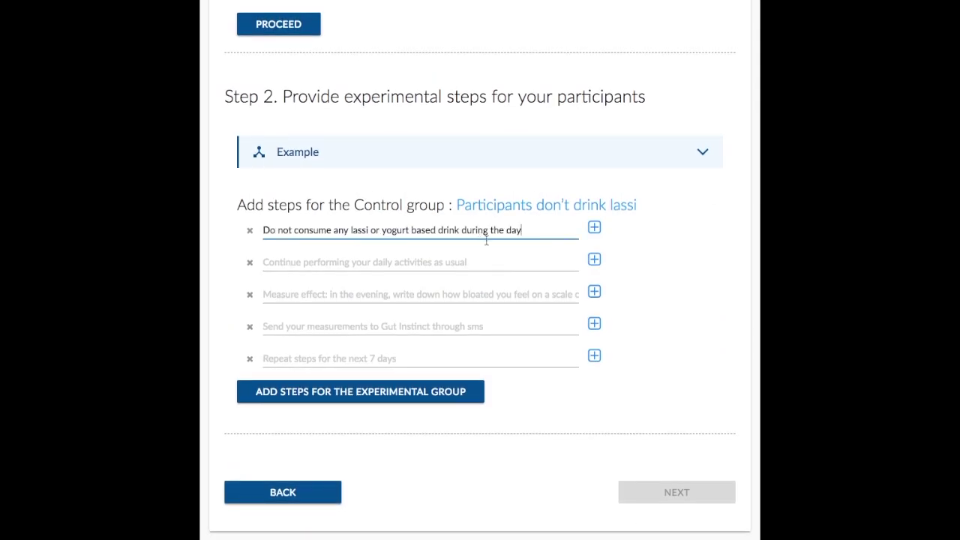
{"action": "left_click", "coordinate": [502, 261]}
{"action": "type", "text": "Continue performing your daily activities as usual"}
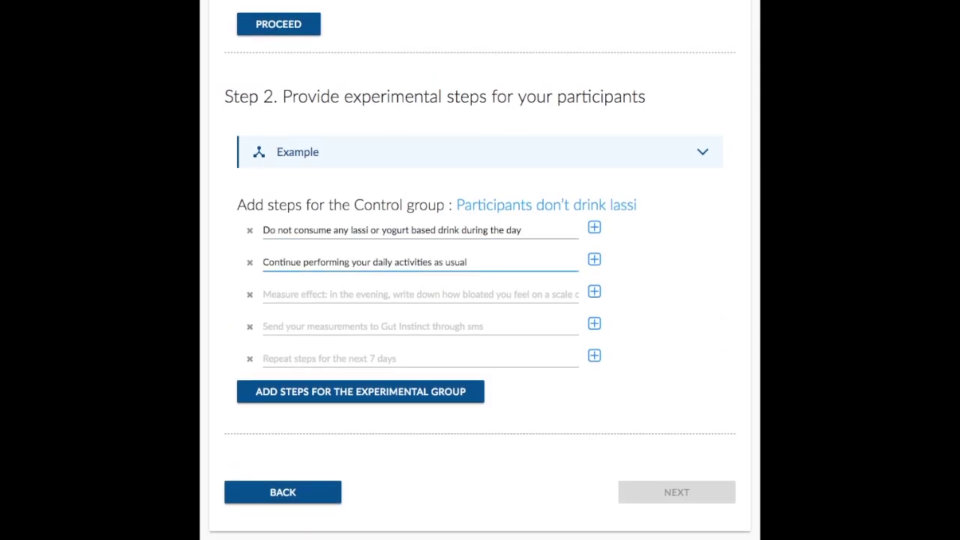
{"action": "key", "text": "Tab"}
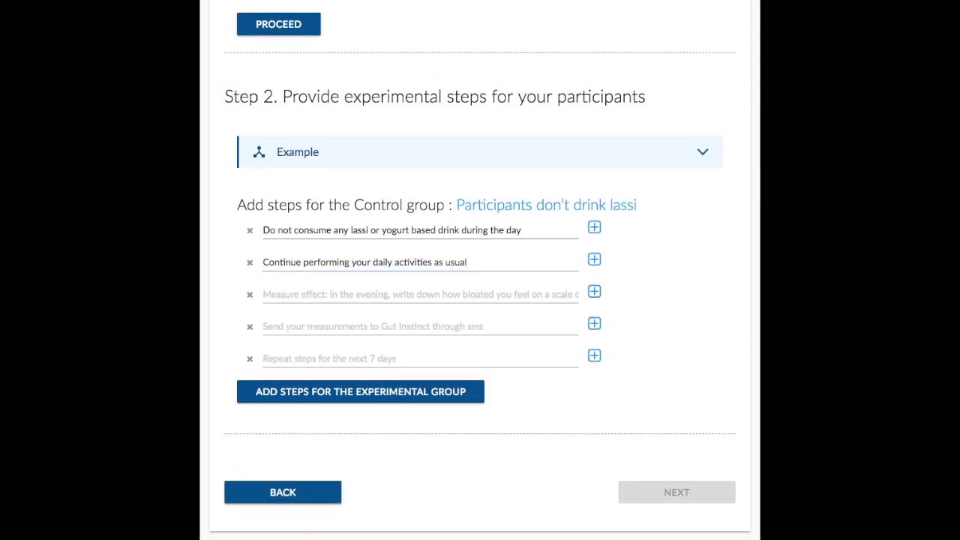
Add and check three experimental steps: 1 glass of non fat yogurt lassi 2 hours before dinner, no more lassi or yogurt, usual daily activities
{"action": "left_click", "coordinate": [449, 390]}
{"action": "left_click", "coordinate": [440, 200]}
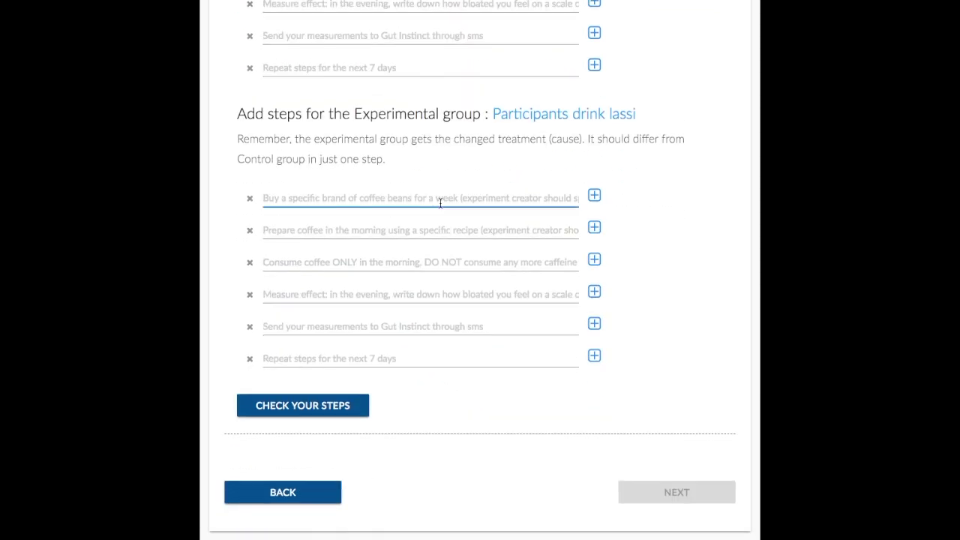
{"action": "type", "text": "Consume 1 glass of lassi made from non fat yogurt 2 hours before dinner"}
{"action": "left_click", "coordinate": [440, 230]}
{"action": "type", "text": "Do not consume any more lassi or yogurt during the day"}
{"action": "left_click", "coordinate": [441, 262]}
{"action": "type", "text": "Continue performing your daily activities as usual"}
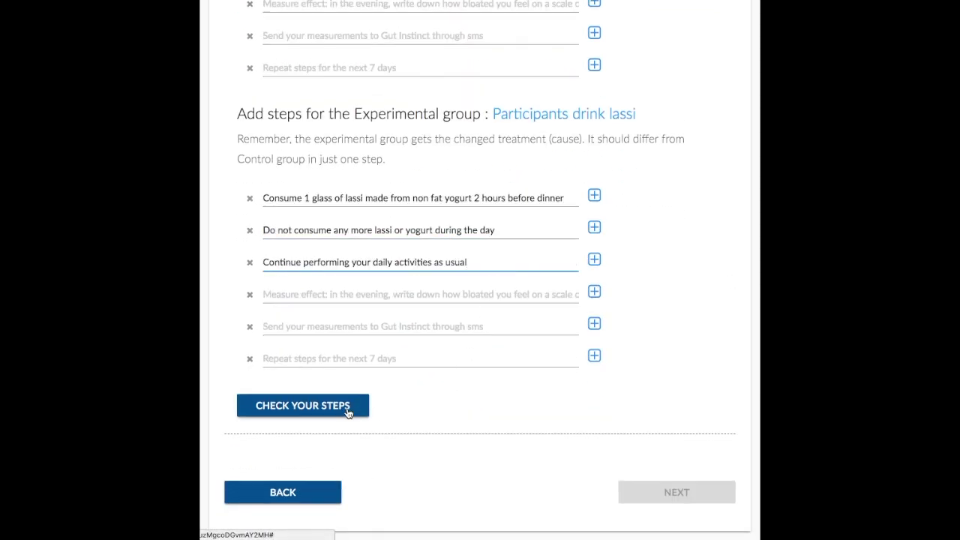
{"action": "left_click", "coordinate": [348, 409]}
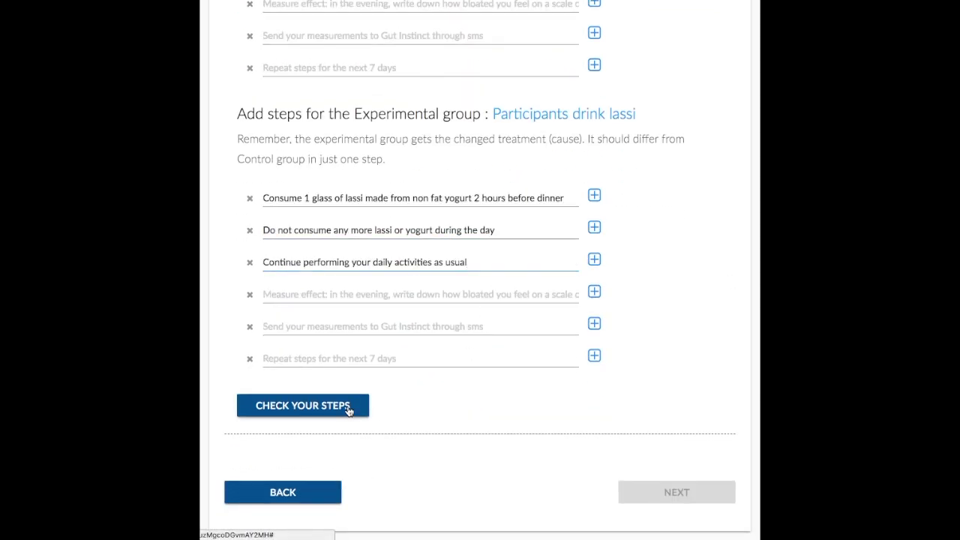
{"action": "left_click", "coordinate": [349, 411]}
Tick all five Expert Checklist criteria on minimal pairs, confounders, clarity, minor tweaks and safety, and continue
{"action": "left_click", "coordinate": [533, 169]}
{"action": "left_click", "coordinate": [533, 229]}
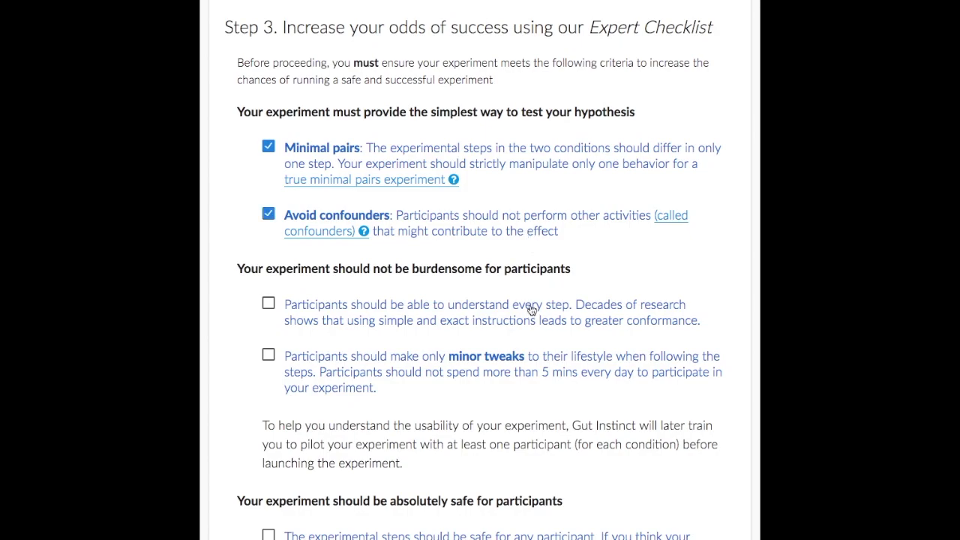
{"action": "left_click", "coordinate": [531, 309]}
{"action": "left_click", "coordinate": [535, 370]}
{"action": "scroll", "coordinate": [534, 370], "scroll_direction": "down", "scroll_amount": 3}
{"action": "left_click", "coordinate": [535, 403]}
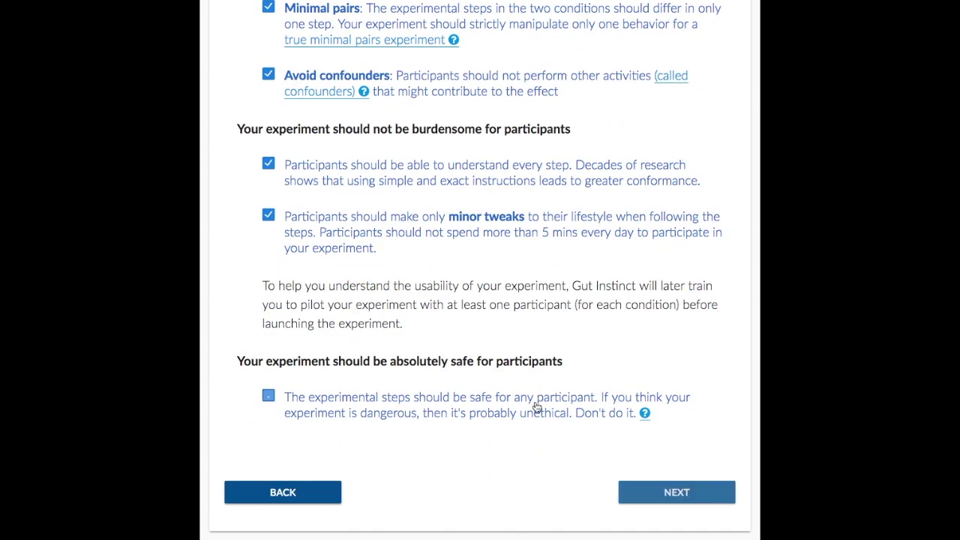
{"action": "left_click", "coordinate": [692, 501]}
Add the exclusion criterion "are allergic to yogurt" to the participant selection
{"action": "scroll", "coordinate": [703, 426], "scroll_direction": "down", "scroll_amount": 3}
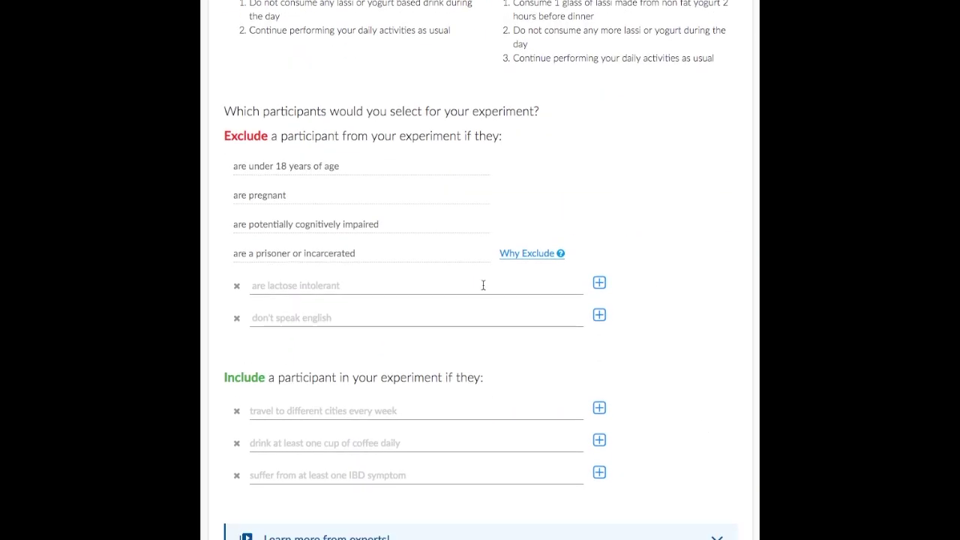
{"action": "double_click", "coordinate": [244, 137]}
{"action": "double_click", "coordinate": [247, 376]}
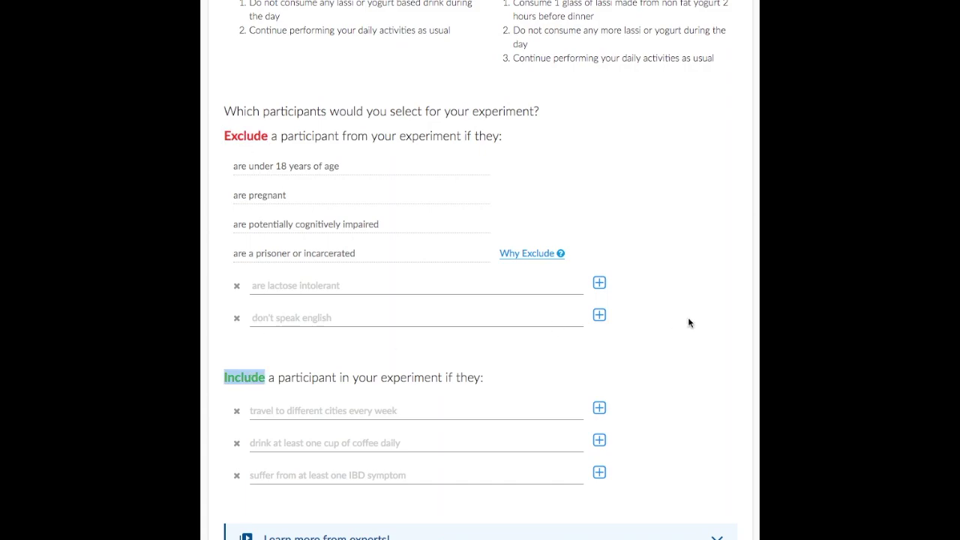
{"action": "scroll", "coordinate": [688, 323], "scroll_direction": "up", "scroll_amount": 1}
{"action": "left_click", "coordinate": [439, 285]}
{"action": "type", "text": "are allergic to yogurt"}
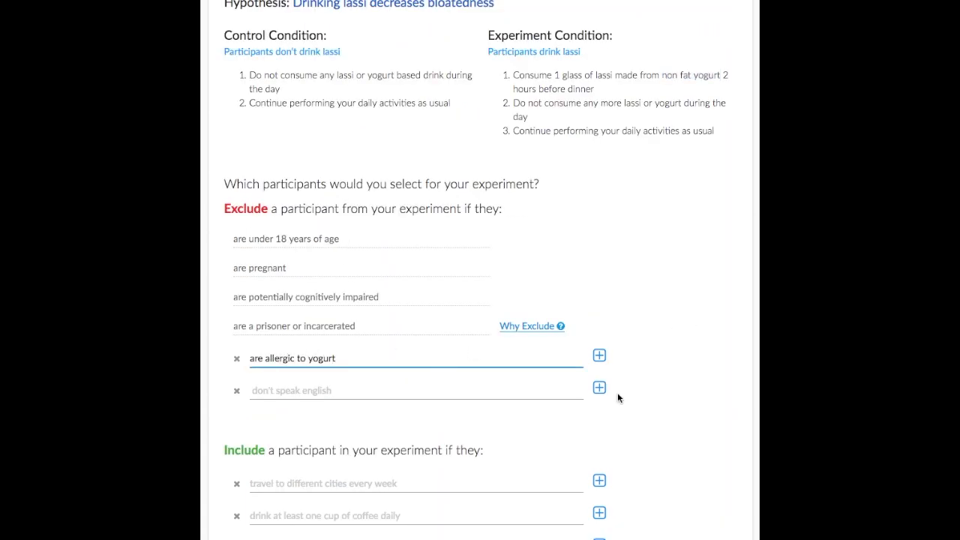
Add the inclusion criterion "are athletes" and continue to the experiment summary
{"action": "scroll", "coordinate": [618, 397], "scroll_direction": "down", "scroll_amount": 1}
{"action": "left_click", "coordinate": [521, 437]}
{"action": "type", "text": "are athletes"}
{"action": "scroll", "coordinate": [675, 450], "scroll_direction": "down", "scroll_amount": 2}
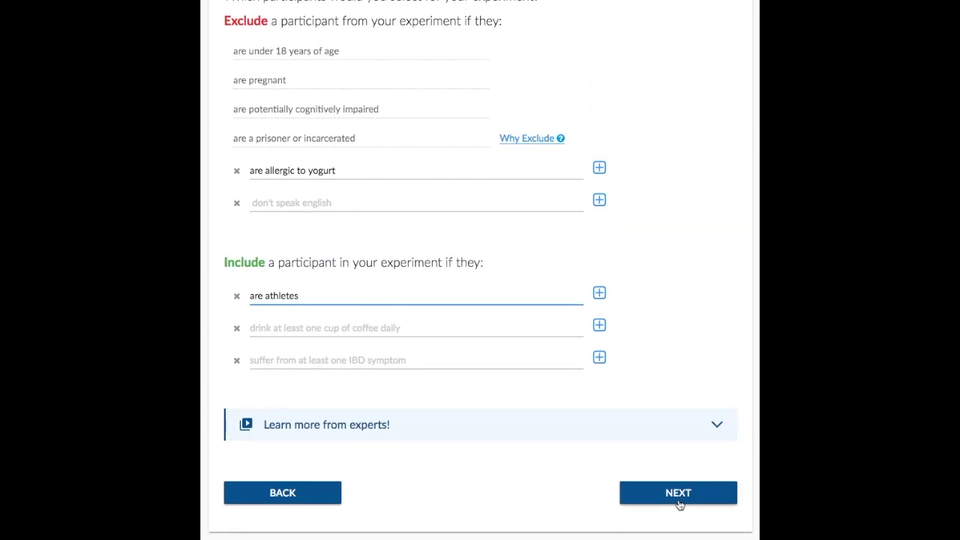
{"action": "left_click", "coordinate": [677, 498]}
Review the experiment summary, from the hypothesis and measurements to the conditions, participant criteria and final checklist
{"action": "scroll", "coordinate": [678, 504], "scroll_direction": "down", "scroll_amount": 2}
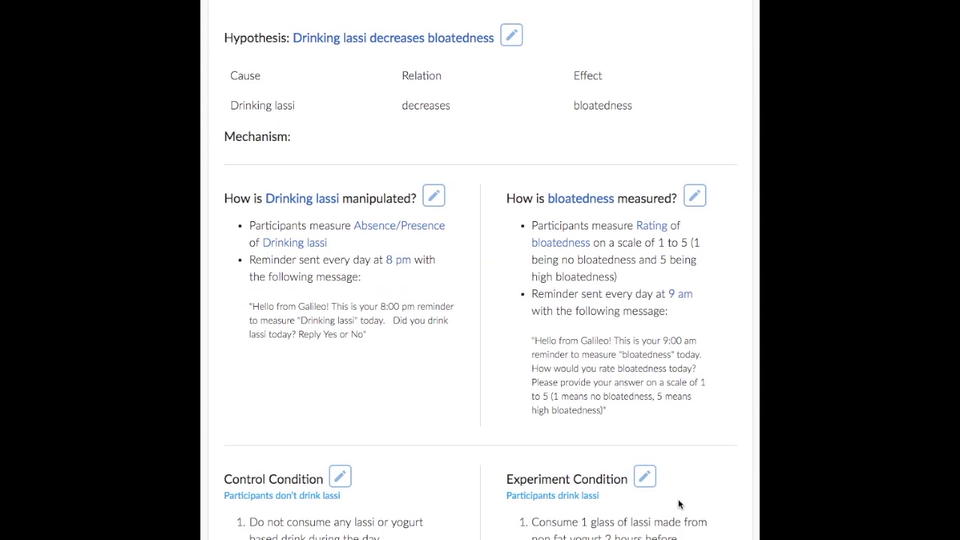
{"action": "scroll", "coordinate": [679, 501], "scroll_direction": "down", "scroll_amount": 5}
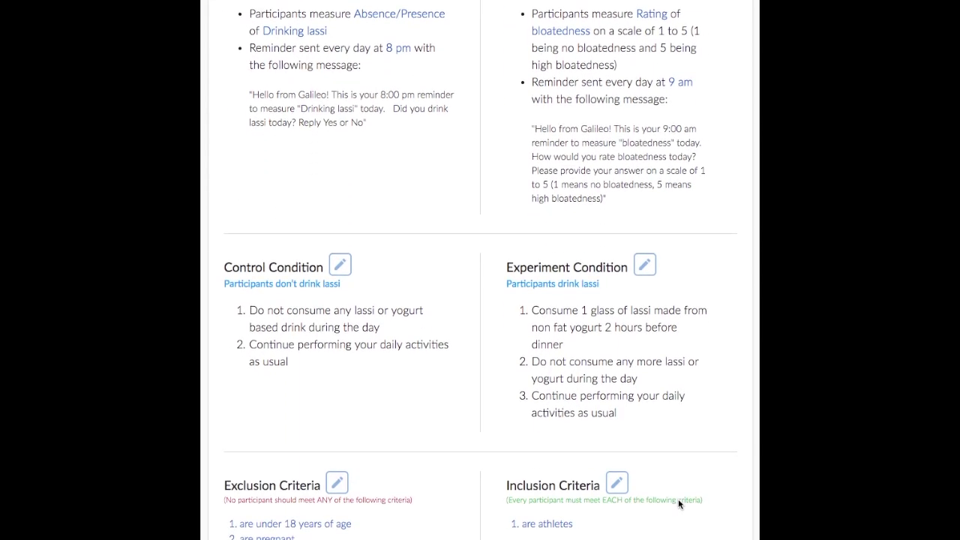
{"action": "scroll", "coordinate": [678, 505], "scroll_direction": "down", "scroll_amount": 2}
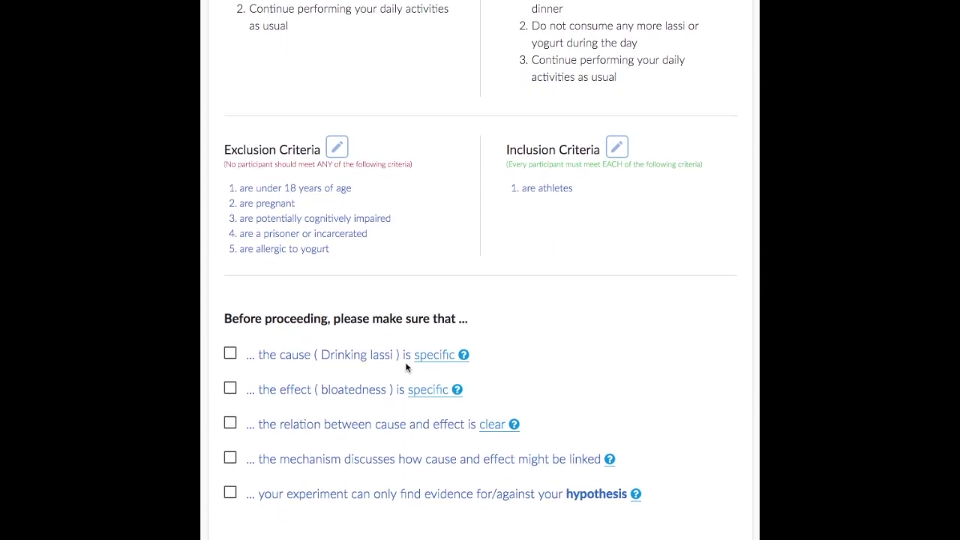
Change the cause in the hypothesis to "Consuming 1 glass of lassi 2 hours before dinner everyday"
{"action": "left_click", "coordinate": [429, 366]}
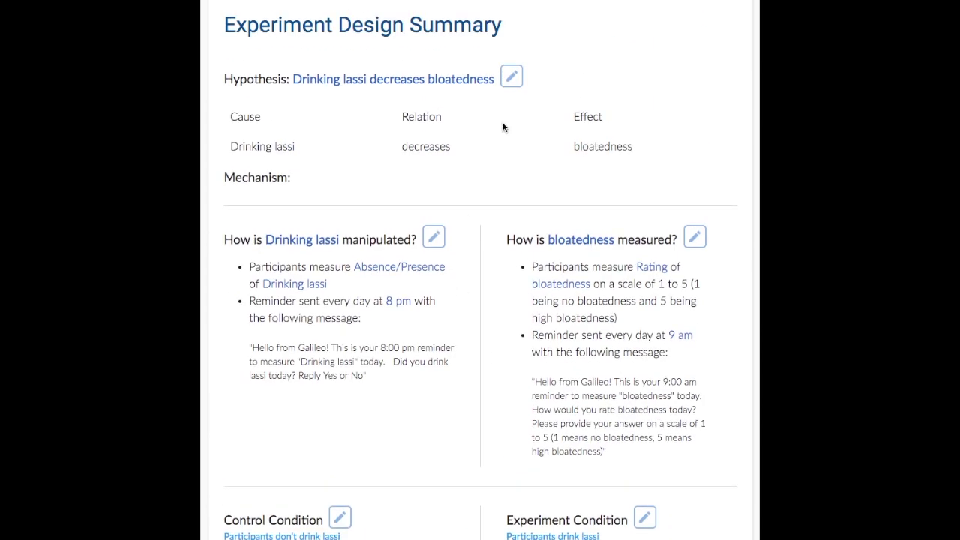
{"action": "left_click", "coordinate": [514, 82]}
{"action": "triple_click", "coordinate": [327, 157]}
{"action": "type", "text": "Consuming 1 glass of lassi 2 hours before dinner everyday"}
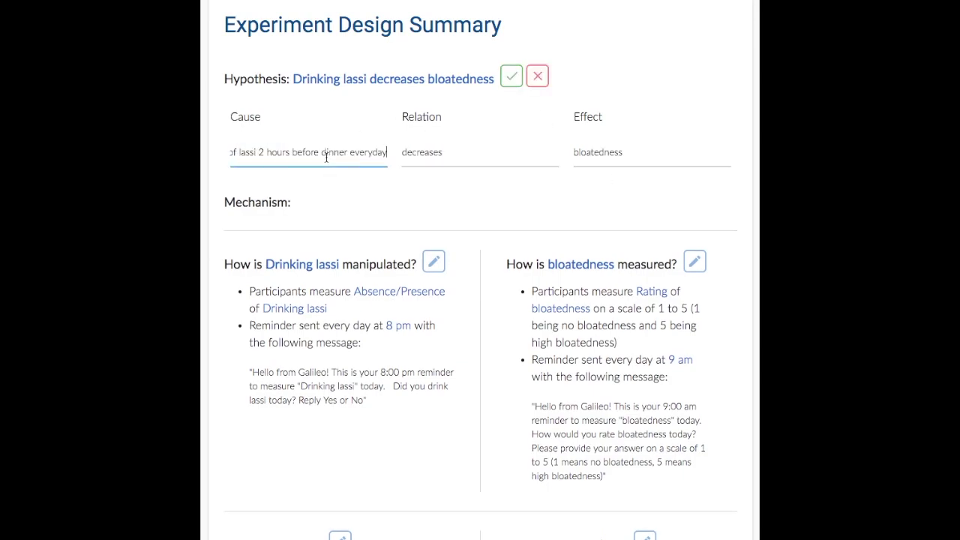
{"action": "left_click", "coordinate": [514, 80]}
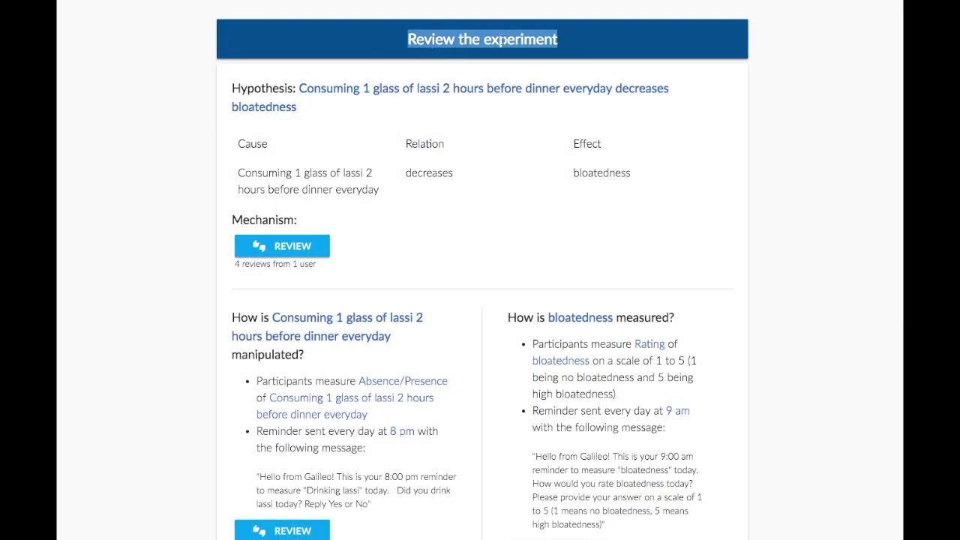
Review the hypothesis, answering Yes for specific cause, clear relation and concrete hypothesis, and No for specific effect
{"action": "left_click", "coordinate": [281, 246]}
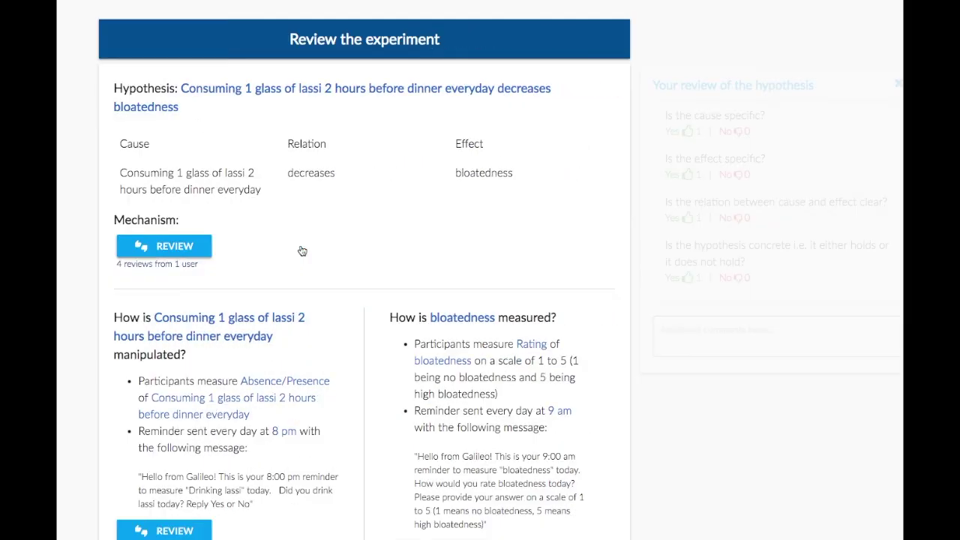
{"action": "left_click", "coordinate": [665, 133]}
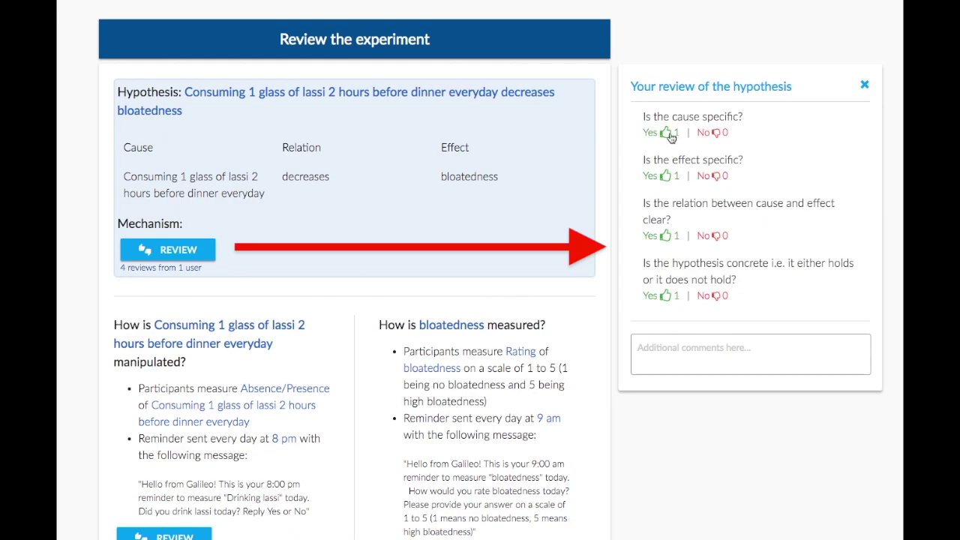
{"action": "left_click", "coordinate": [716, 175]}
{"action": "left_click", "coordinate": [665, 237]}
{"action": "left_click", "coordinate": [665, 296]}
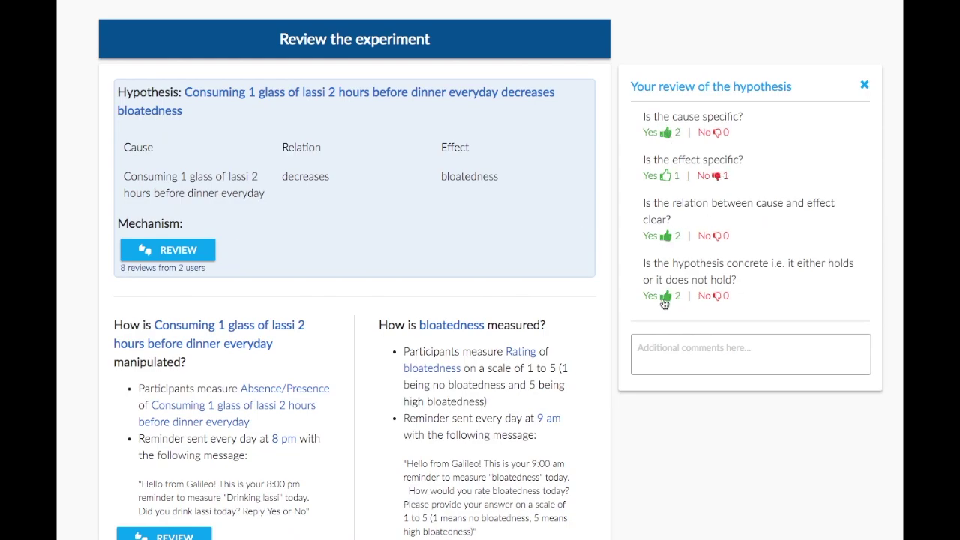
Comment "Please specify the ratio of yogurt and water needed to prepare the lassi." on the conditions and reply "thanks for the feedback!"
{"action": "scroll", "coordinate": [480, 482], "scroll_direction": "down", "scroll_amount": 7}
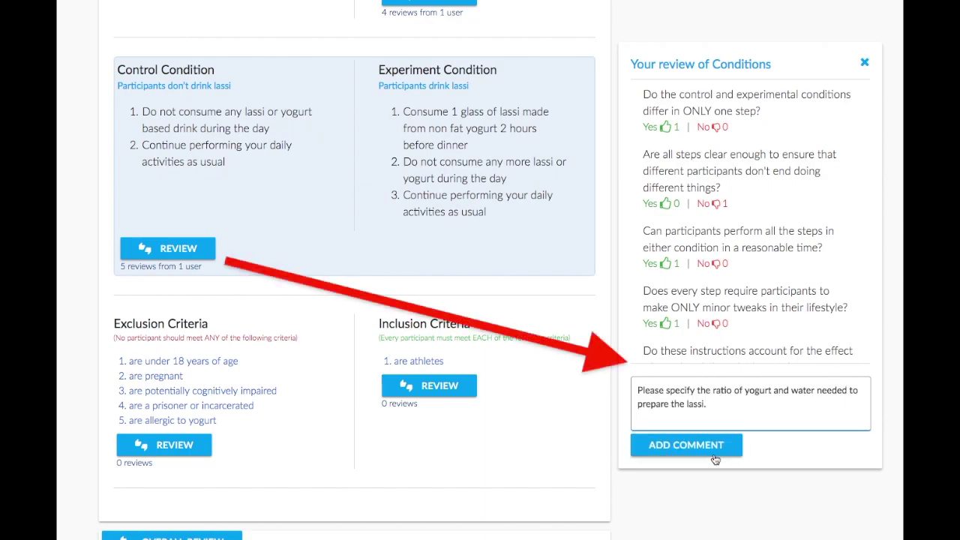
{"action": "left_click", "coordinate": [708, 446]}
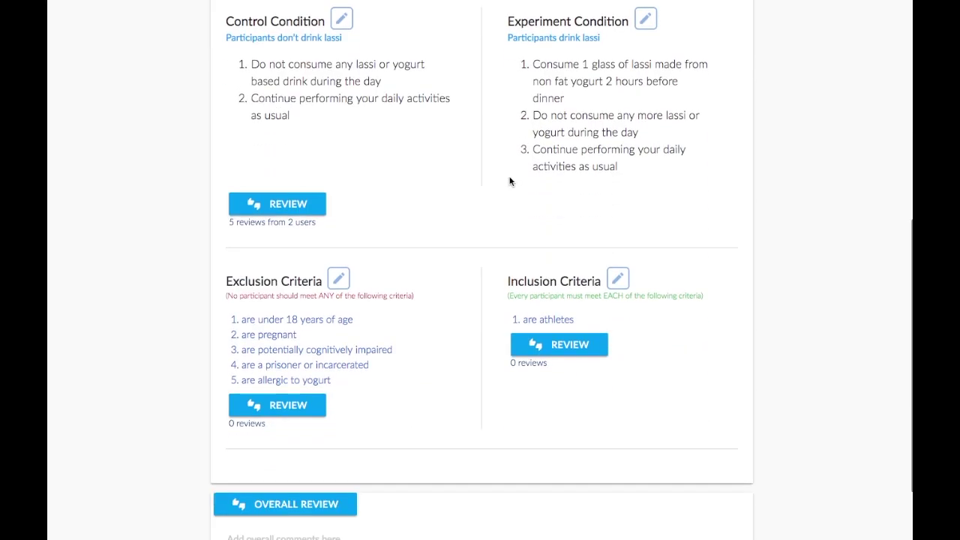
{"action": "type", "text": "thanks for the feedback!"}
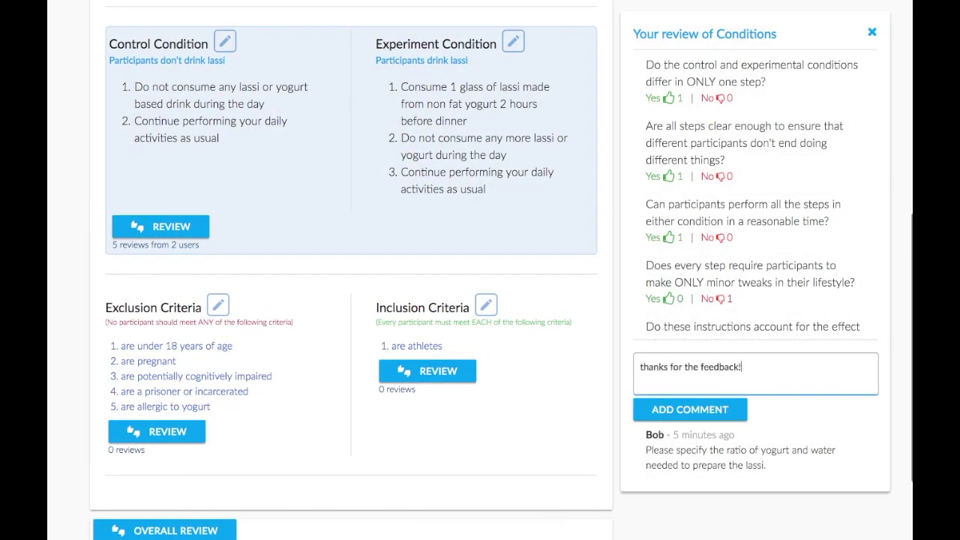
{"action": "left_click", "coordinate": [689, 409]}
Insert "use 1 part yogurt and 1 part water to prepare the lassi" after the first Experiment Condition step and save
{"action": "left_click", "coordinate": [513, 42]}
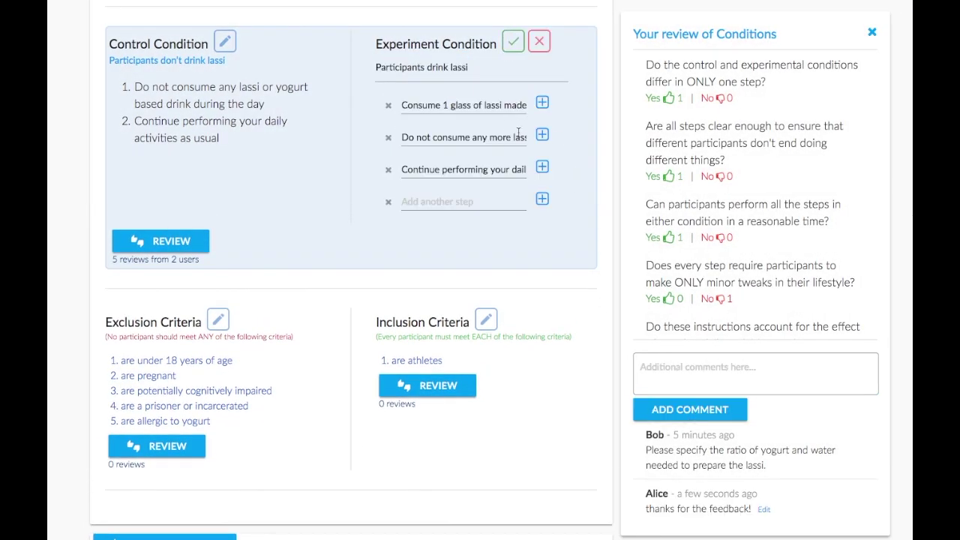
{"action": "left_click", "coordinate": [542, 103]}
{"action": "type", "text": "use 1 part "}
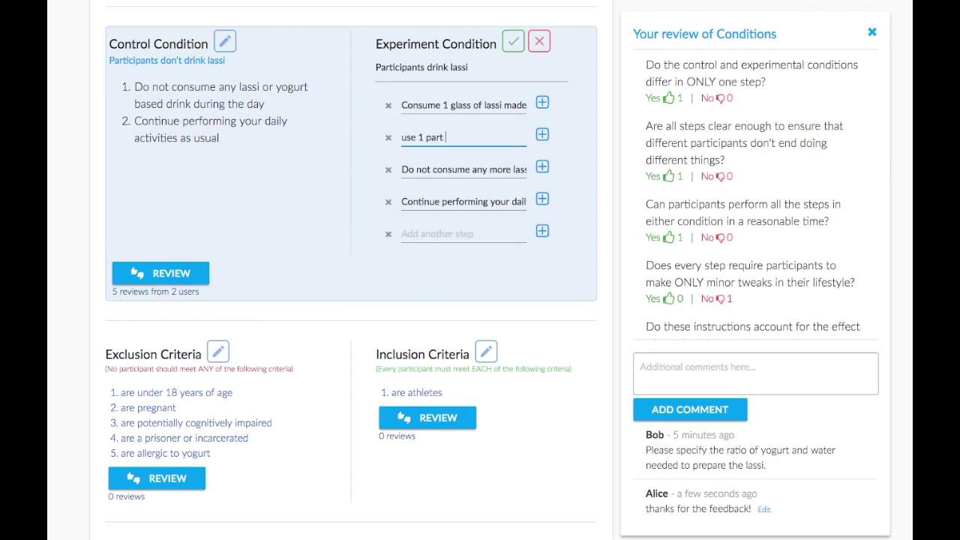
{"action": "type", "text": "yogurt and 1 part water to prepare the lassi"}
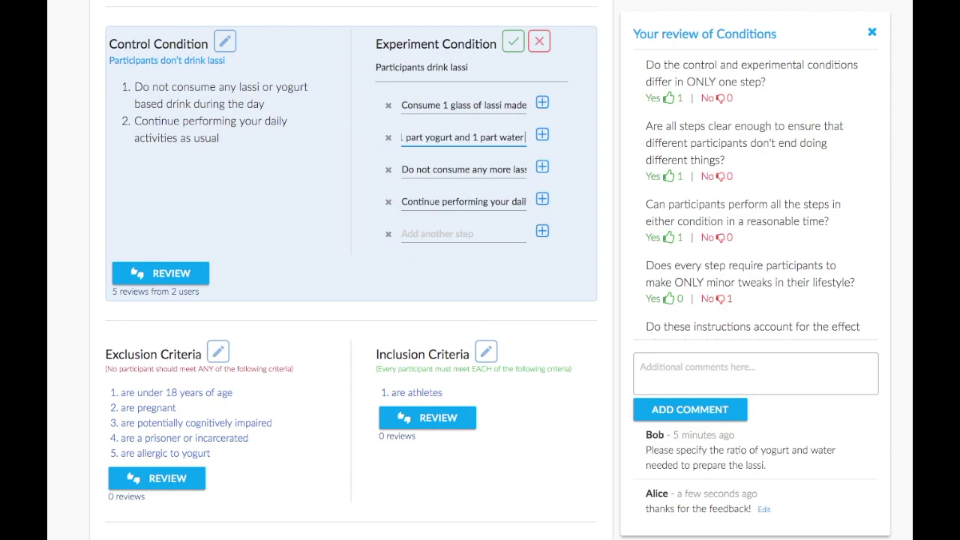
{"action": "left_click", "coordinate": [512, 42]}
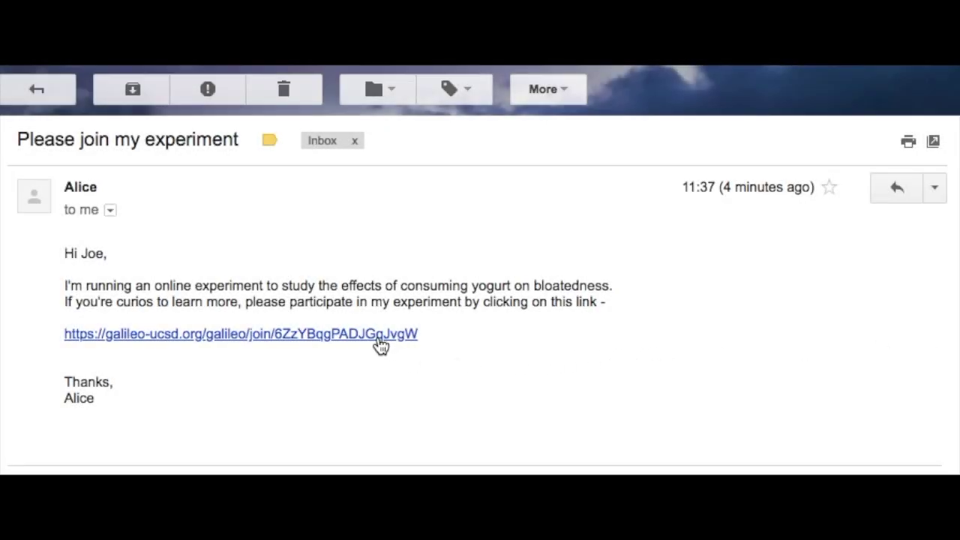
Follow the join link in the "Please join my experiment" email, declare being an athlete as the only applicable criterion, and continue
{"action": "left_click", "coordinate": [285, 335]}
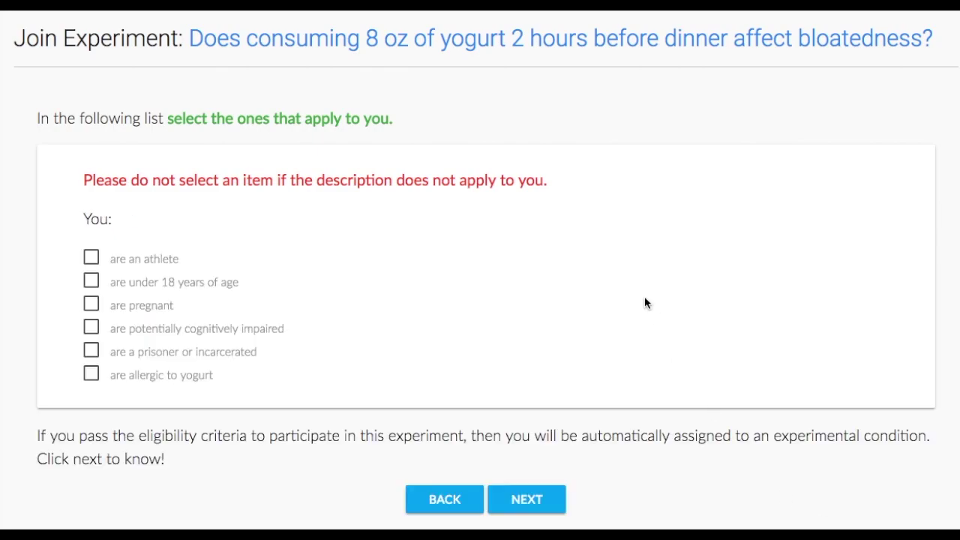
{"action": "left_click", "coordinate": [143, 263]}
{"action": "left_click", "coordinate": [521, 499]}
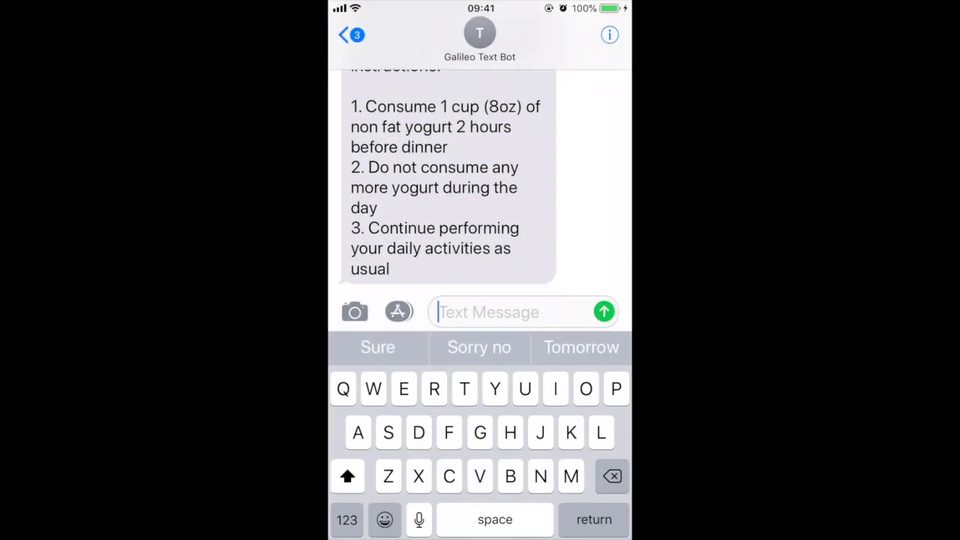
Look over the text bot's instructions in Messages and answer the 9:00 am bloatedness reminder with a rating of 4
{"action": "scroll", "coordinate": [480, 180], "scroll_direction": "up", "scroll_amount": 1}
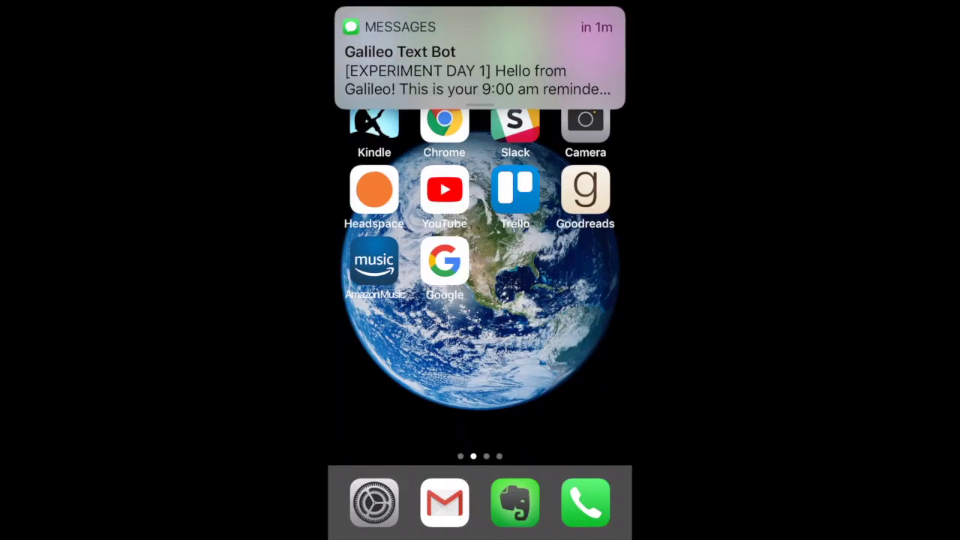
{"action": "left_click", "coordinate": [480, 71]}
{"action": "left_click", "coordinate": [347, 519]}
{"action": "type", "text": "4"}
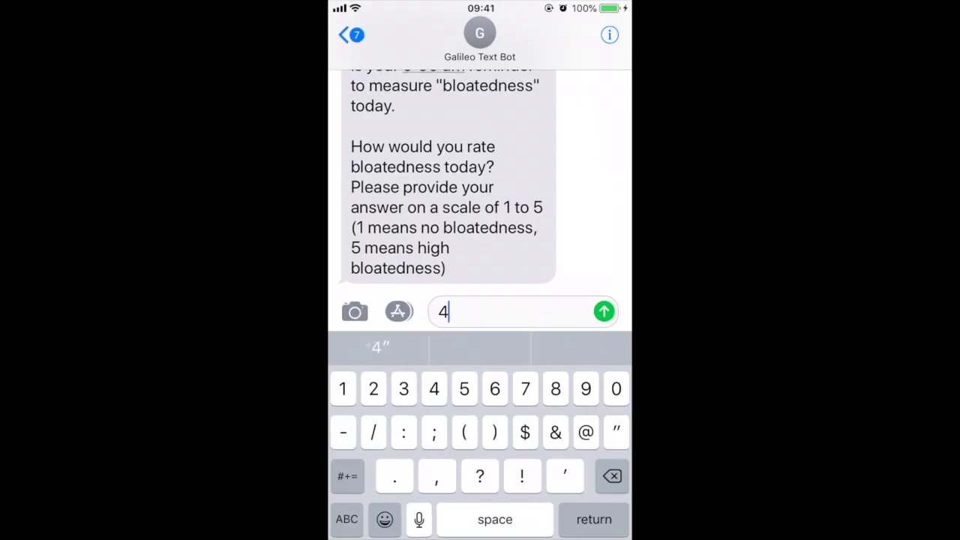
{"action": "left_click", "coordinate": [604, 312]}
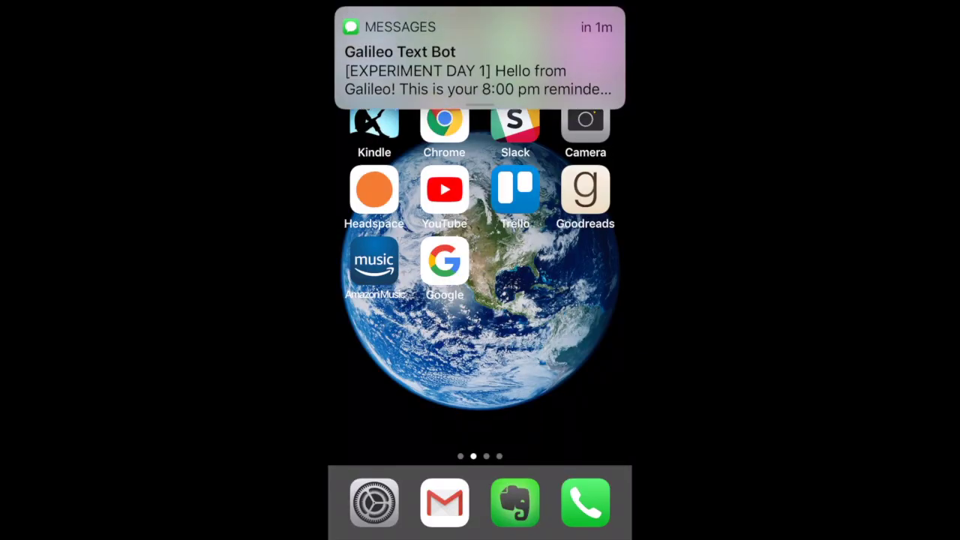
Open the 8:00 pm reminder about consuming yogurt and reply "Yes"
{"action": "left_click", "coordinate": [480, 70]}
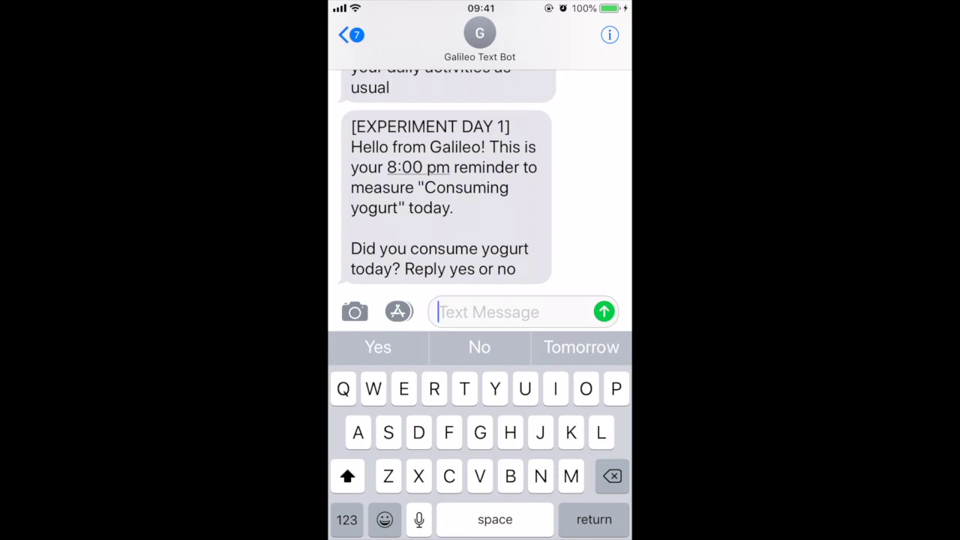
{"action": "type", "text": "Yes"}
{"action": "left_click", "coordinate": [604, 311]}
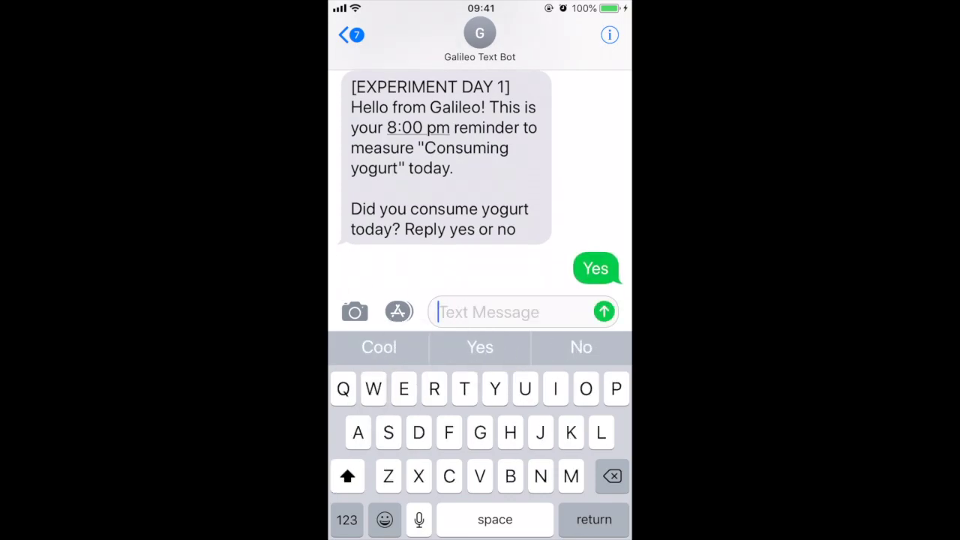